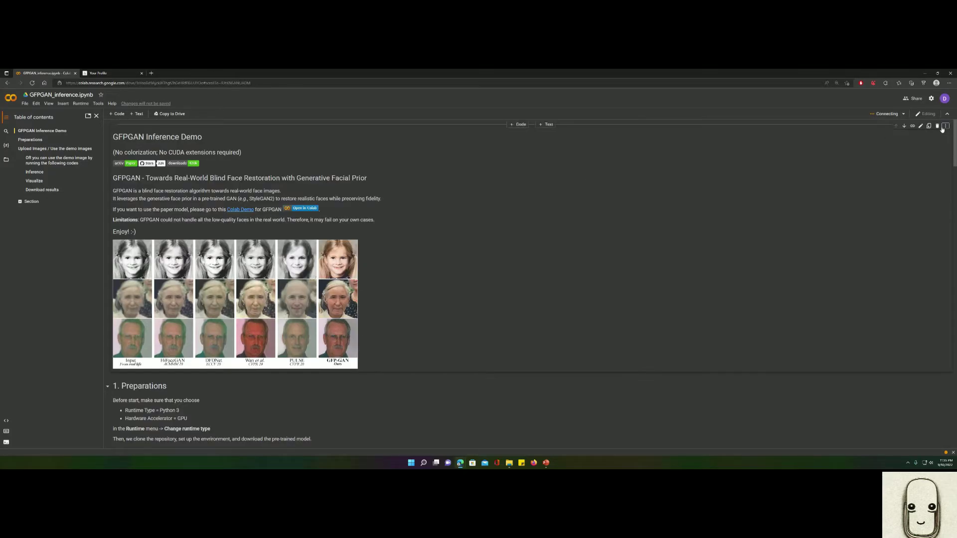
Maximize the browser and rerun the GFPGAN setup cell past the authorship warning, following its output.
scroll(830, 146, "down", 5)
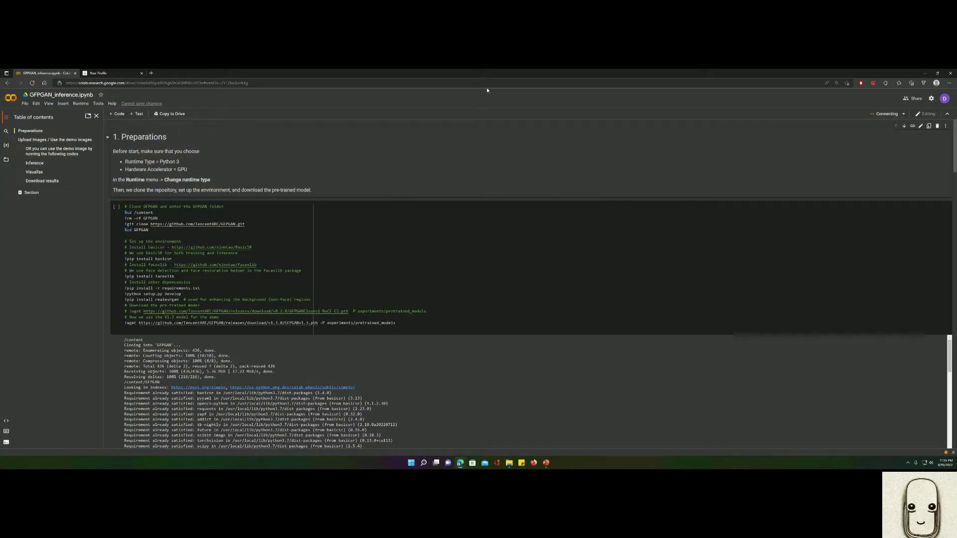
left_click_drag(486, 73, 391, 119)
double_click(391, 119)
left_click(116, 157)
left_click(553, 301)
scroll(147, 238, "down", 5)
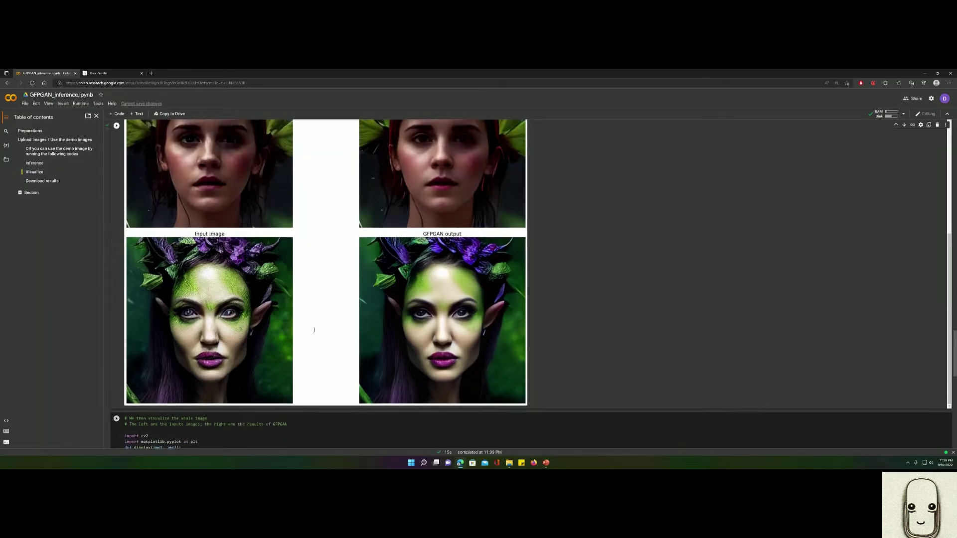
scroll(313, 330, "down", 2)
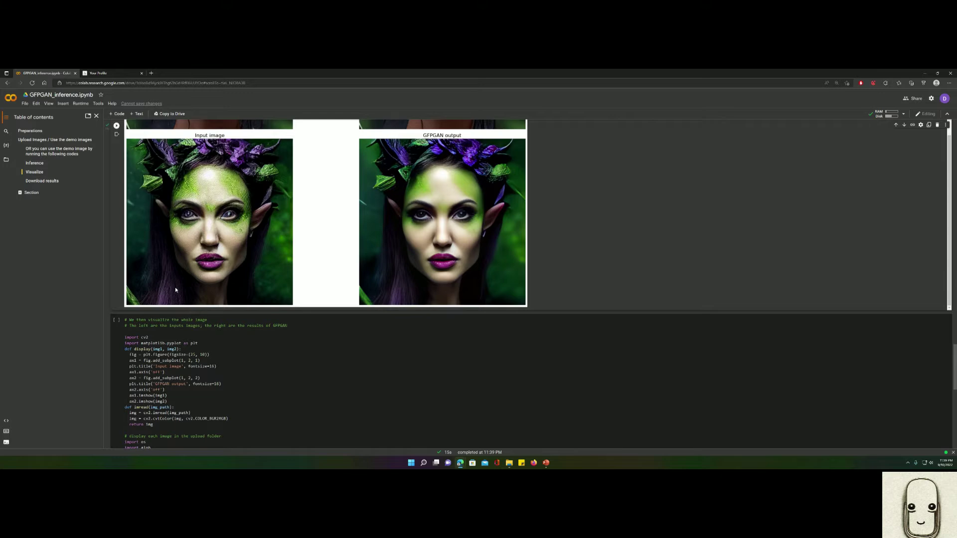
scroll(393, 257, "down", 2)
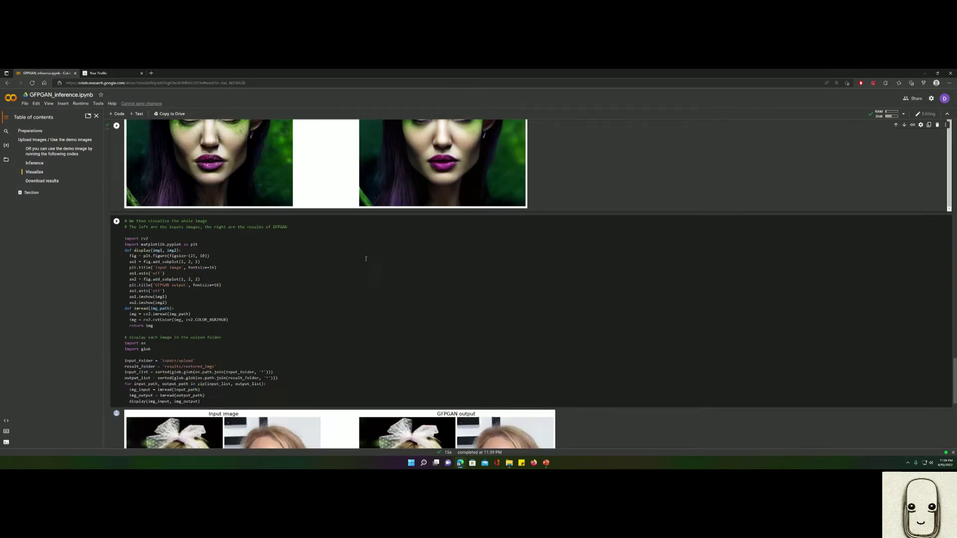
scroll(393, 256, "up", 4)
scroll(299, 224, "down", 8)
scroll(114, 134, "up", 2)
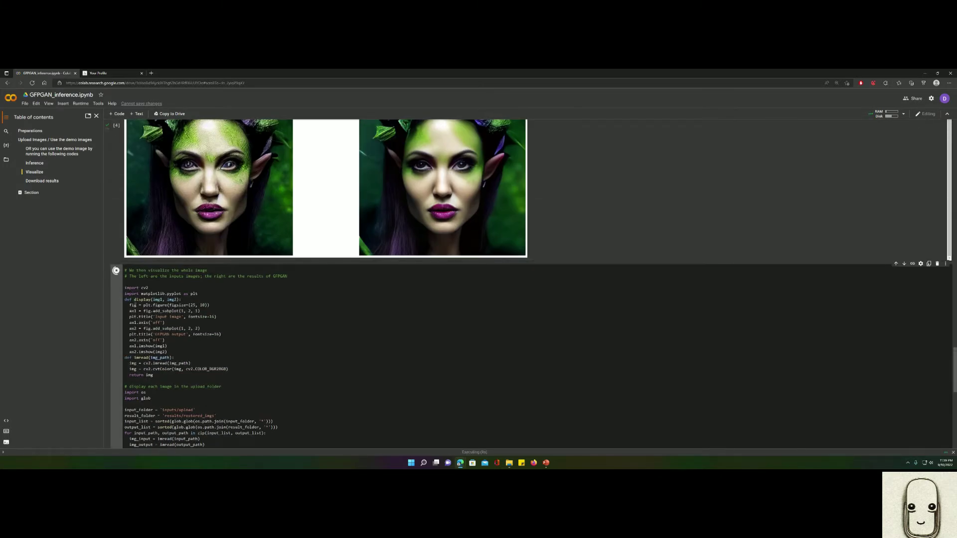
scroll(313, 355, "down", 5)
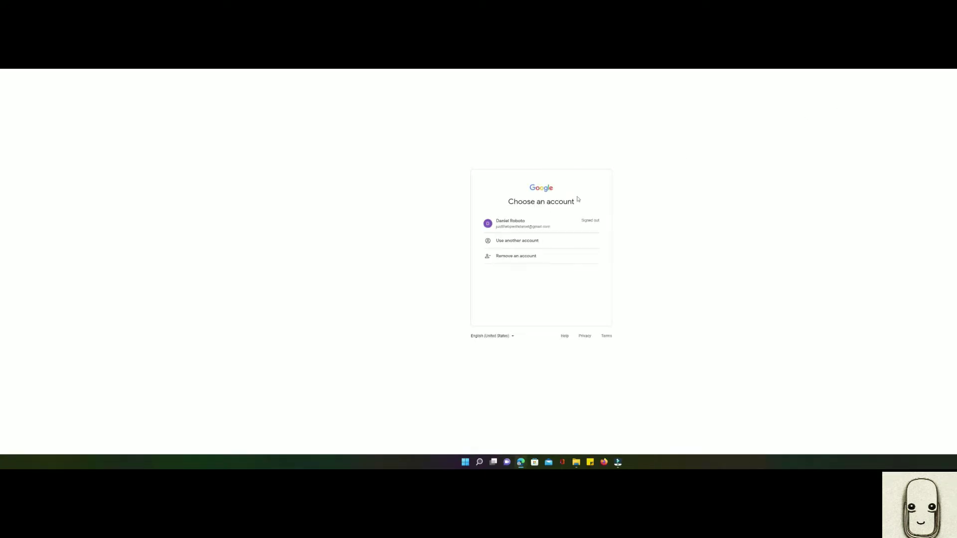
Sign in to Google Drive by choosing the account and submitting its password.
left_click(534, 221)
left_click(580, 281)
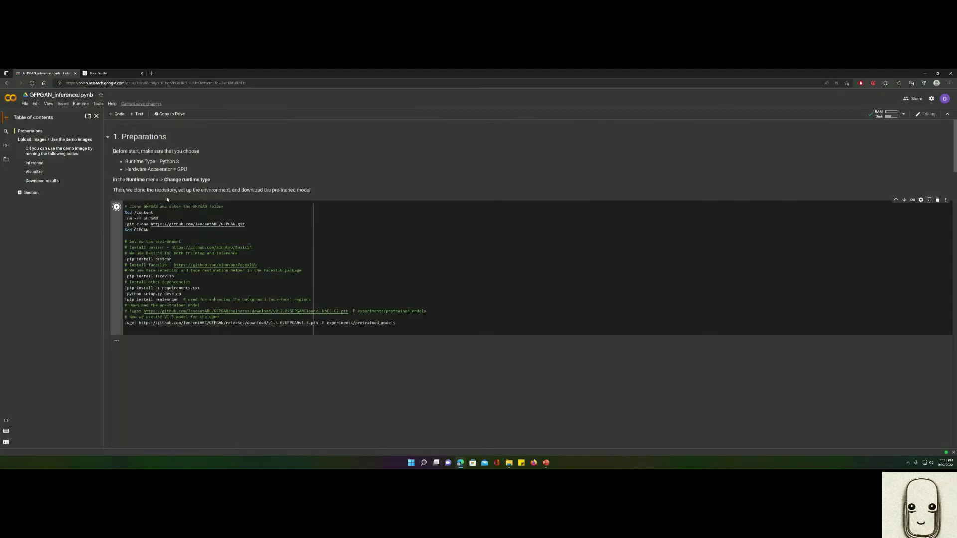
scroll(148, 238, "down", 2)
Upload three portrait images from Desktop\FixYoFace through the Upload Images cell's Choose Files picker.
scroll(147, 237, "down", 6)
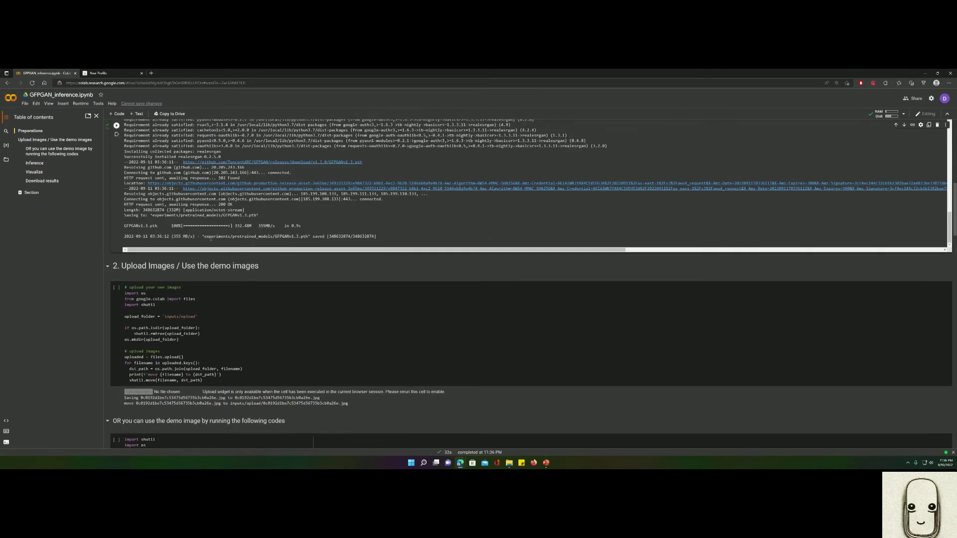
scroll(115, 284, "down", 4)
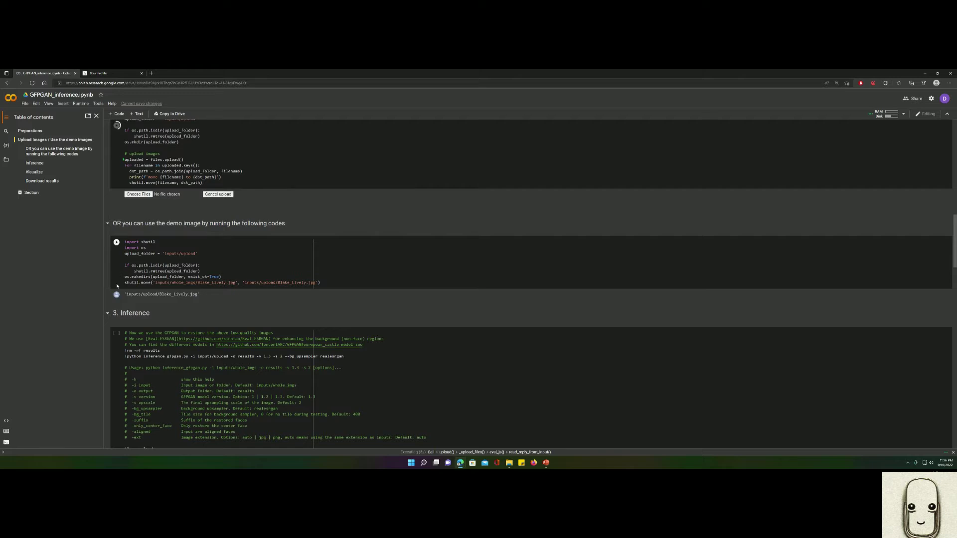
scroll(141, 244, "up", 1)
left_click(141, 244)
left_click(24, 117)
double_click(278, 139)
left_click(181, 125)
left_click(152, 120, "ctrl")
left_click_drag(152, 120, 344, 316)
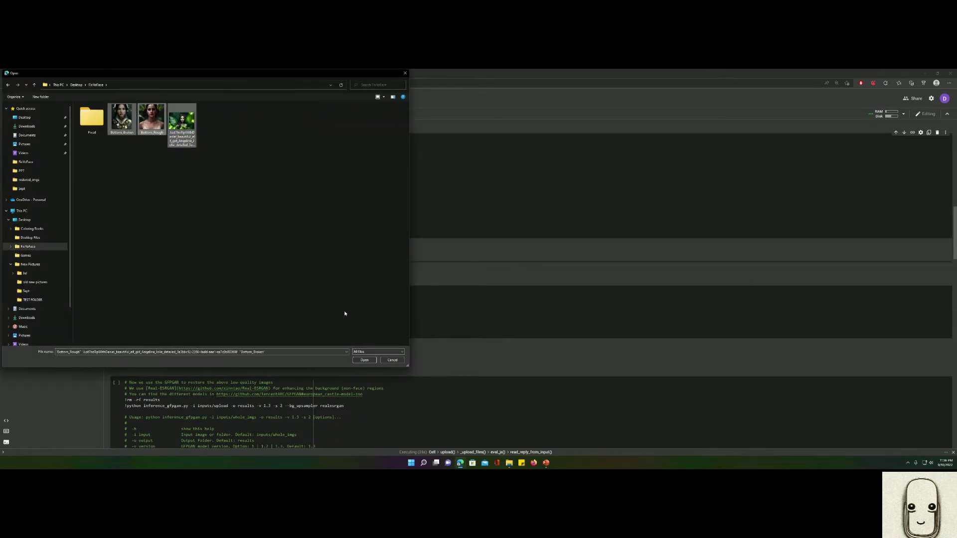
left_click(364, 360)
scroll(120, 146, "down", 1)
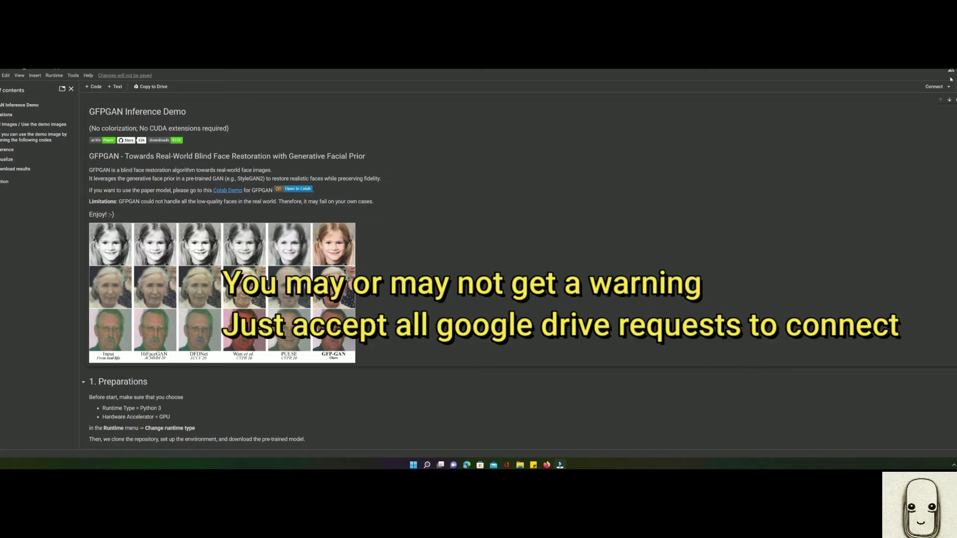
Connect a runtime and run the Preparations setup cell, accepting the Run anyway warning.
left_click(934, 88)
scroll(346, 200, "down", 3)
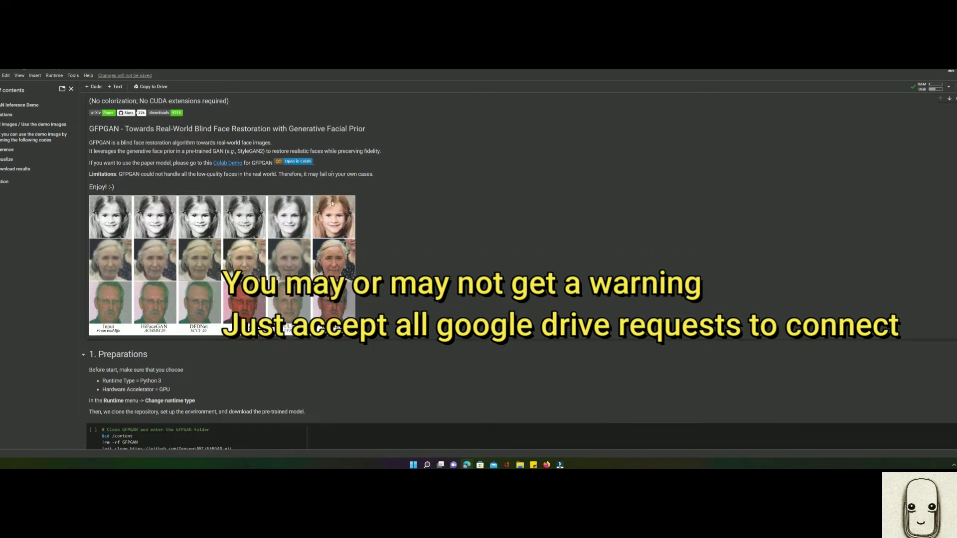
scroll(581, 206, "down", 1)
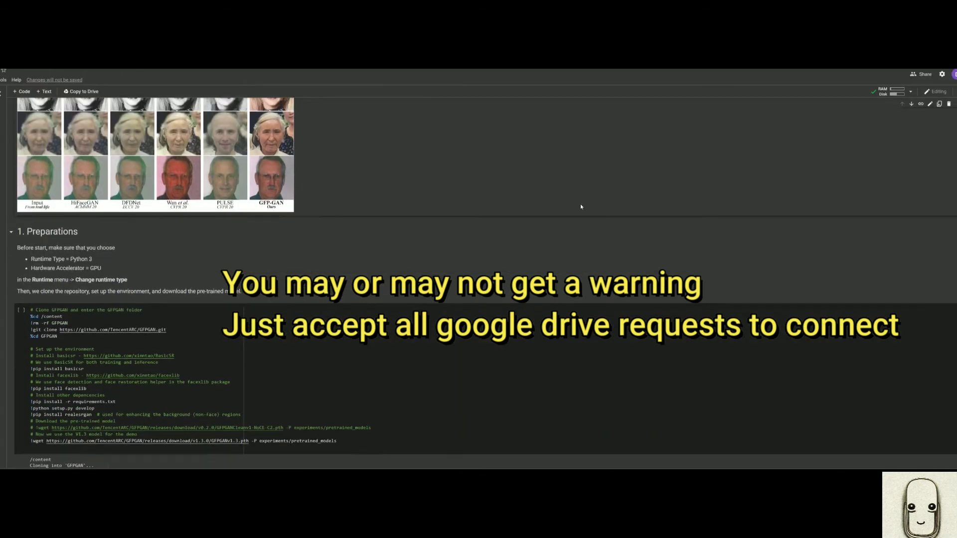
scroll(65, 246, "down", 1)
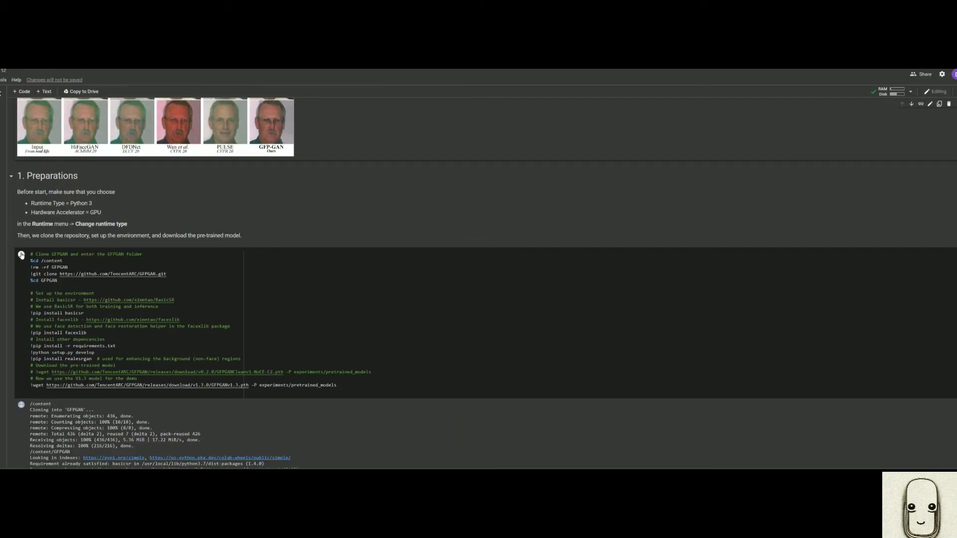
left_click_drag(22, 176, 97, 182)
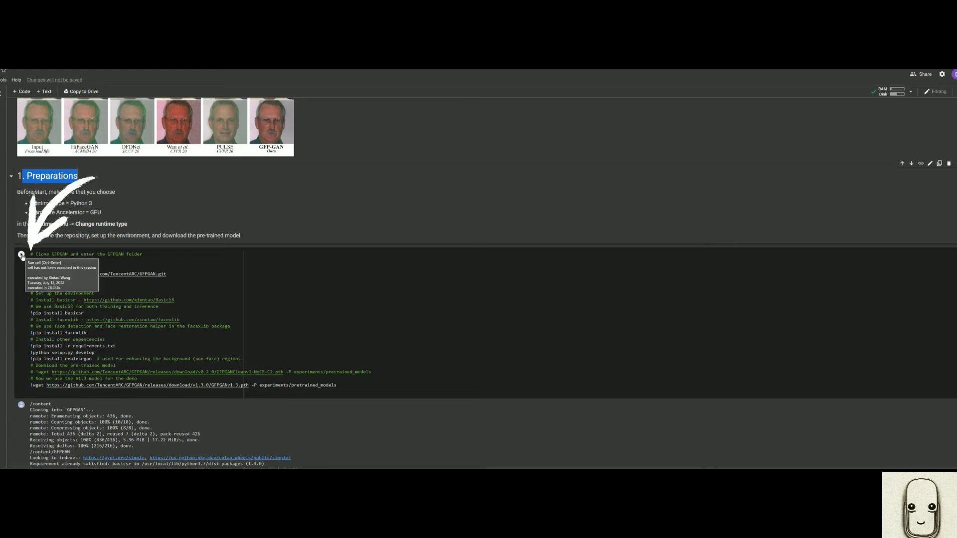
left_click(21, 254)
left_click_drag(359, 241, 495, 241)
left_click(519, 303)
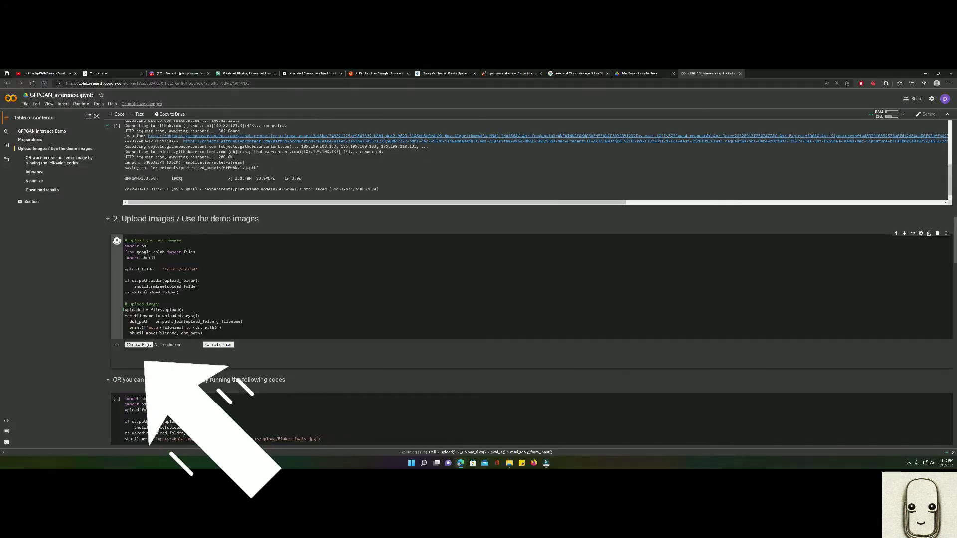
Upload six FixYoFace portraits, leaving the green elf image out of the selection.
left_click(142, 344)
left_click_drag(314, 153, 158, 121)
left_click(407, 139, "ctrl")
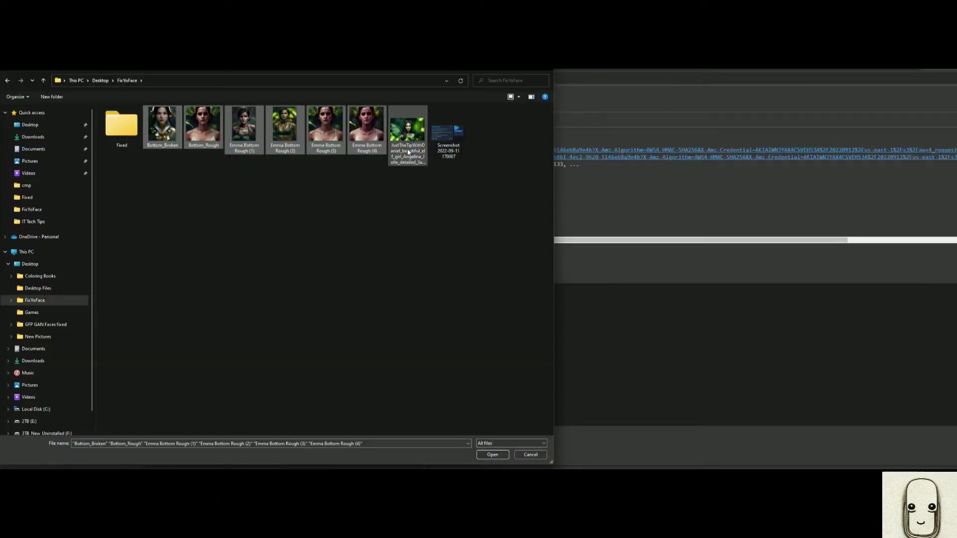
left_click(494, 455)
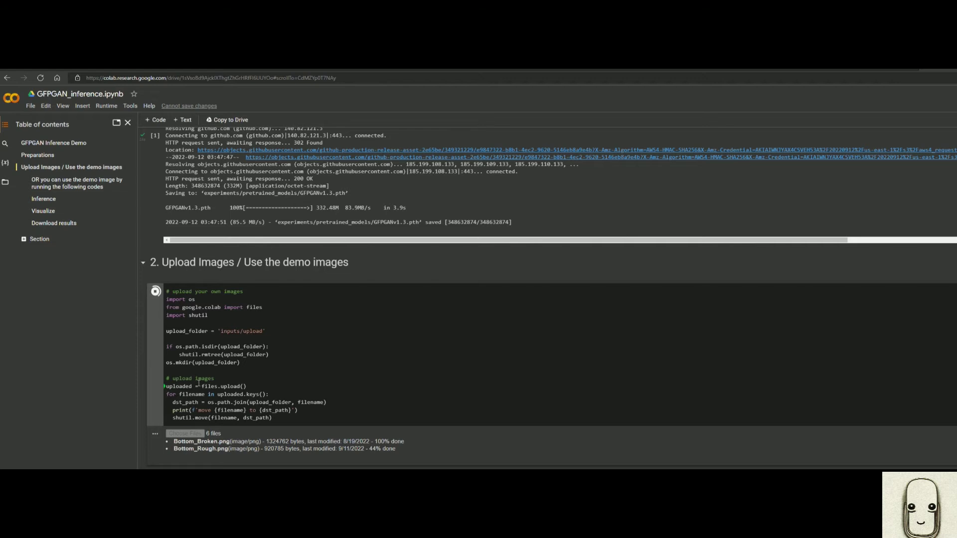
scroll(299, 333, "down", 3)
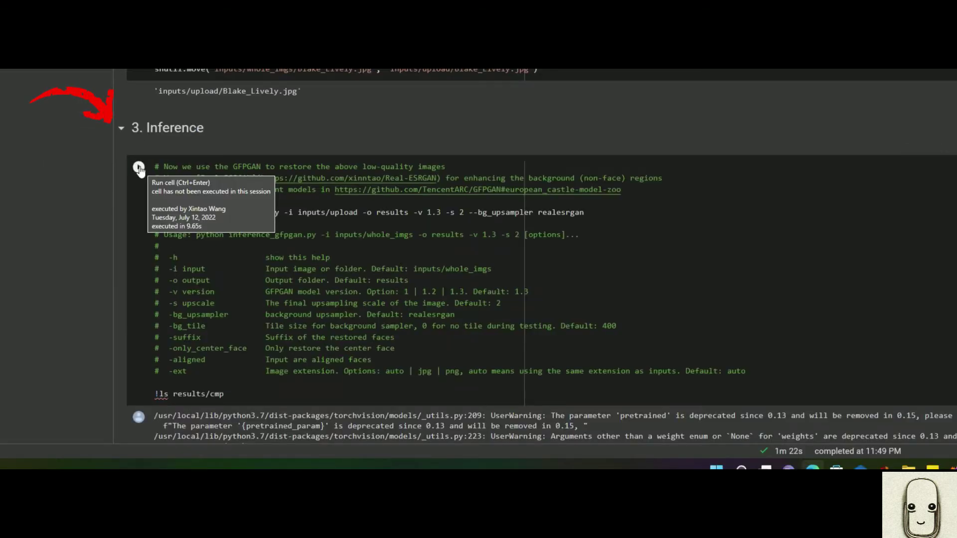
Run the inference cell to restore the faces, then the visualize cell to compare inputs and outputs.
left_click(140, 168)
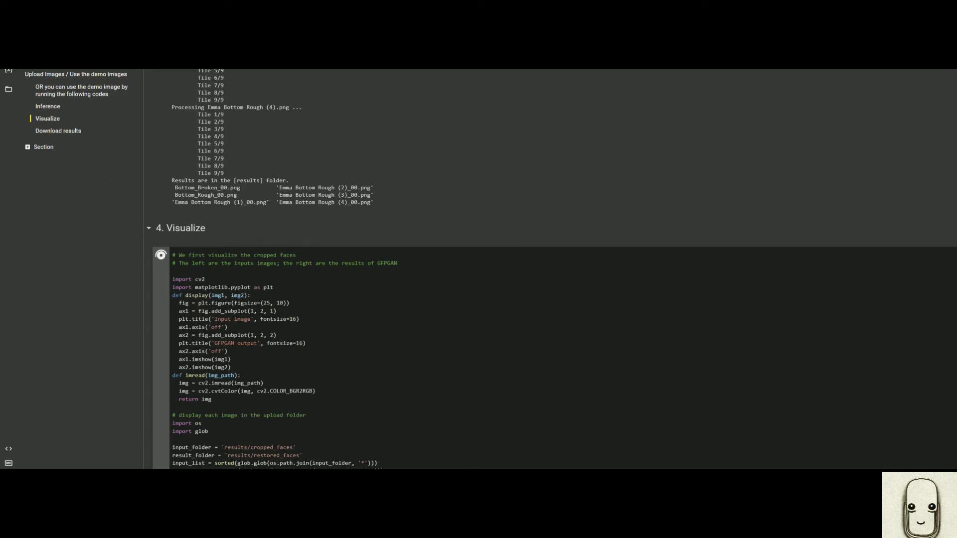
scroll(399, 342, "down", 4)
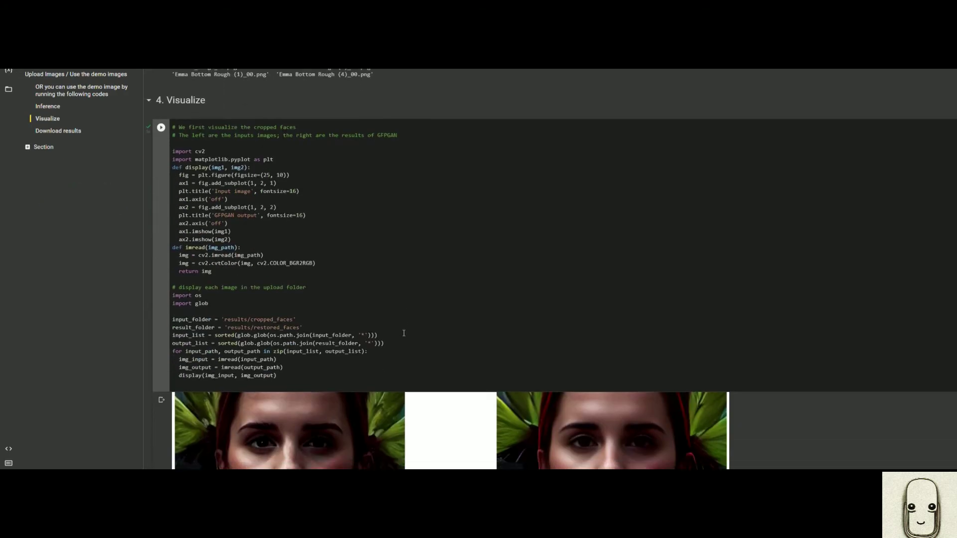
scroll(505, 373, "down", 9)
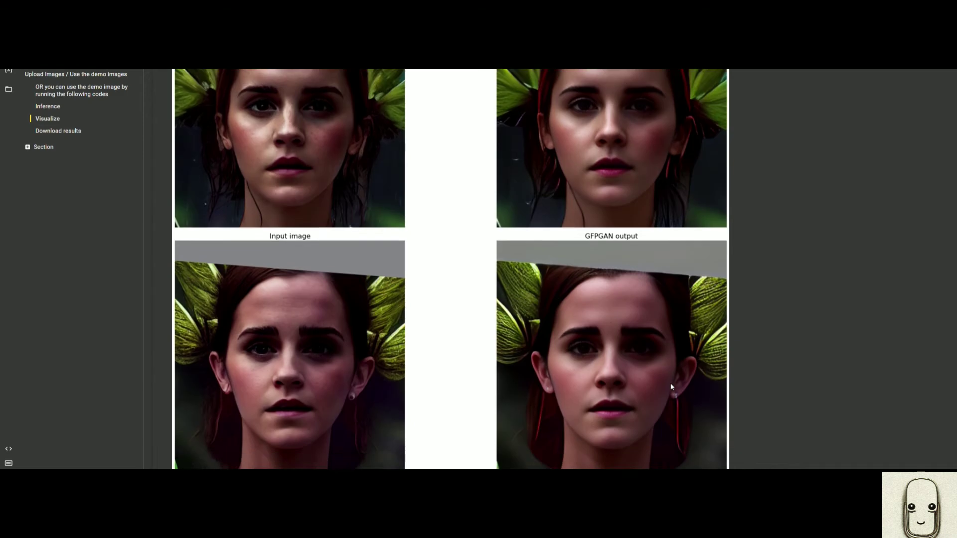
scroll(508, 354, "up", 15)
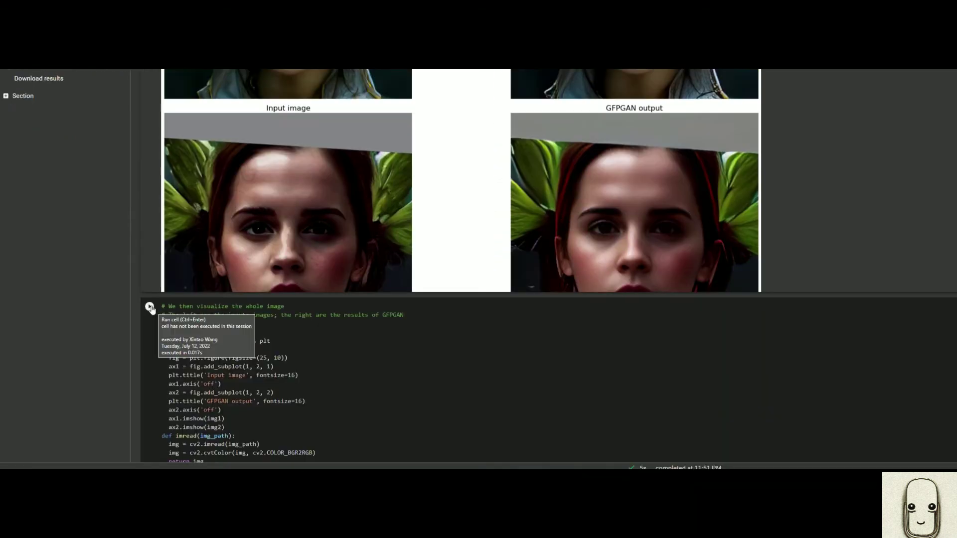
left_click(150, 307)
left_click_drag(190, 306, 285, 306)
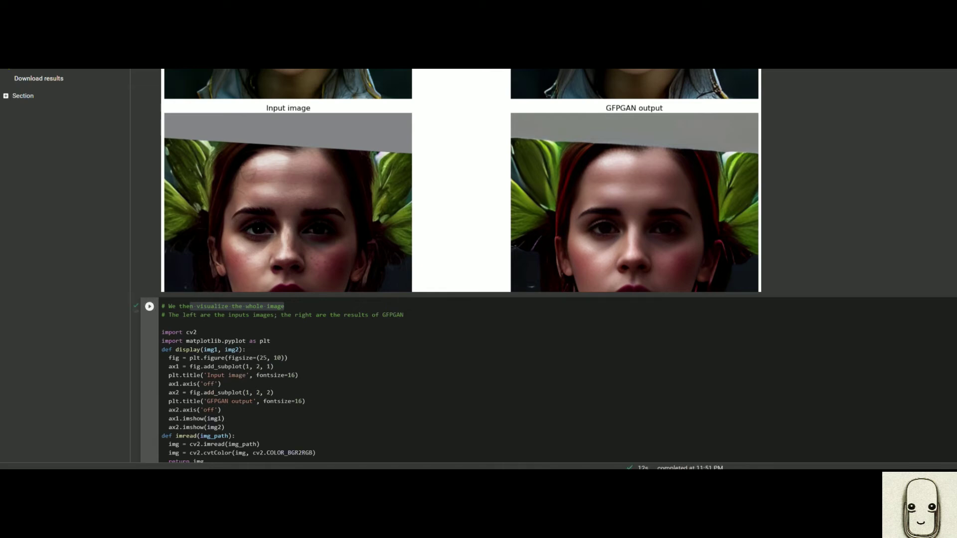
Run the Download results cell to zip and download the results as download.zip.
scroll(466, 367, "down", 10)
scroll(487, 143, "down", 3)
left_click(149, 185)
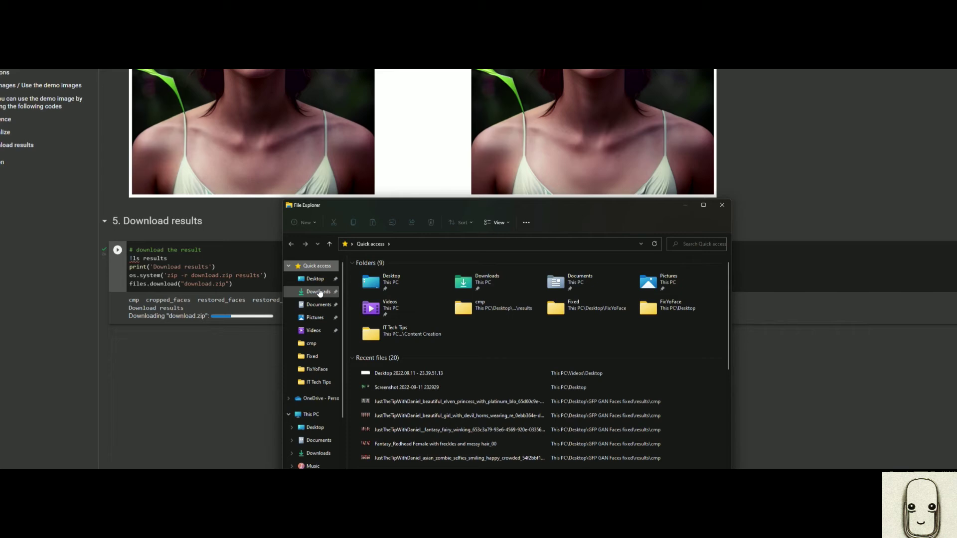
Extract the downloaded results zip in the Downloads folder.
left_click(318, 292)
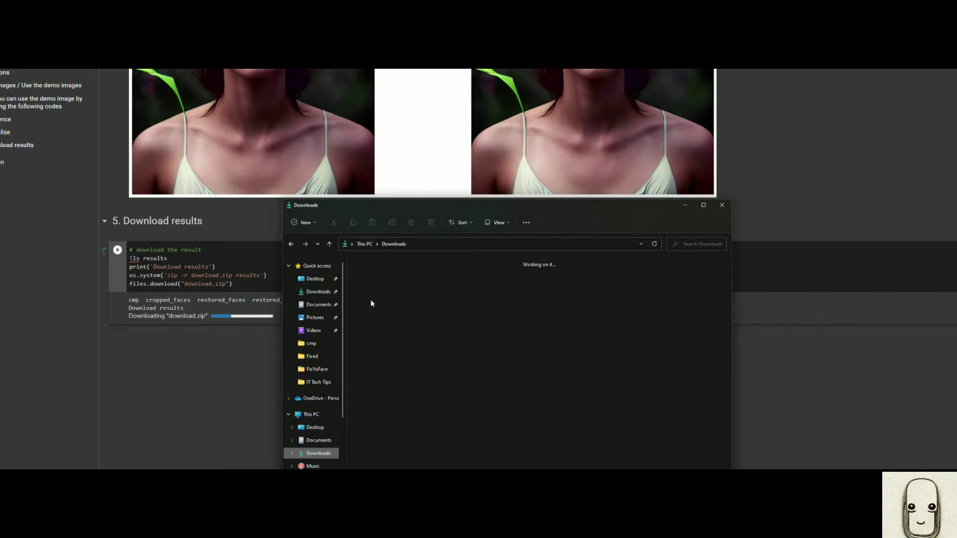
right_click(387, 305)
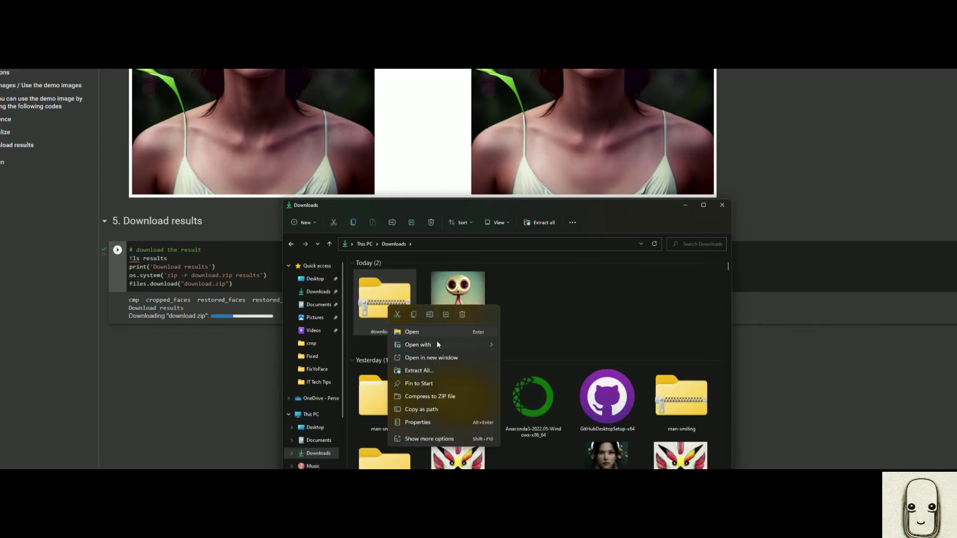
left_click(444, 370)
left_click(718, 333)
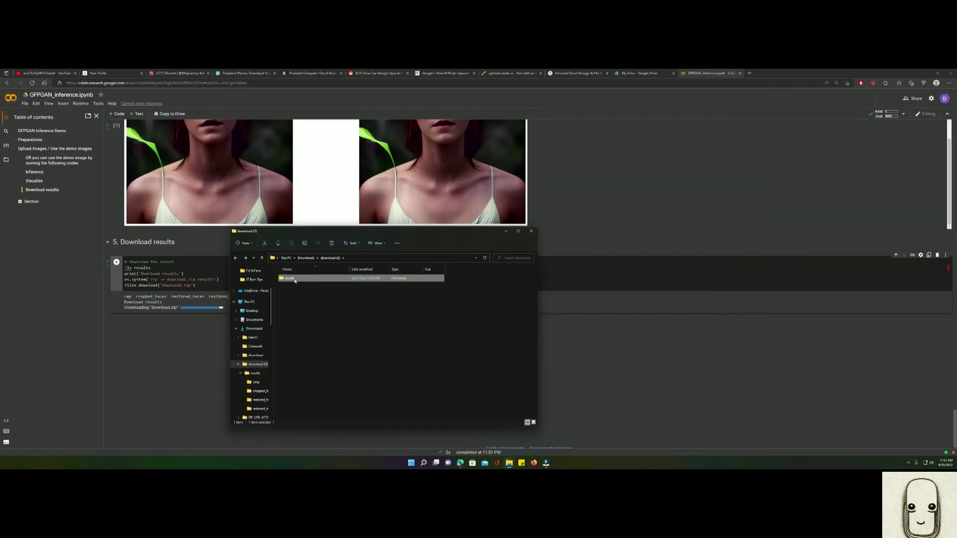
View the second comparison image in the results cmp folder.
double_click(295, 280)
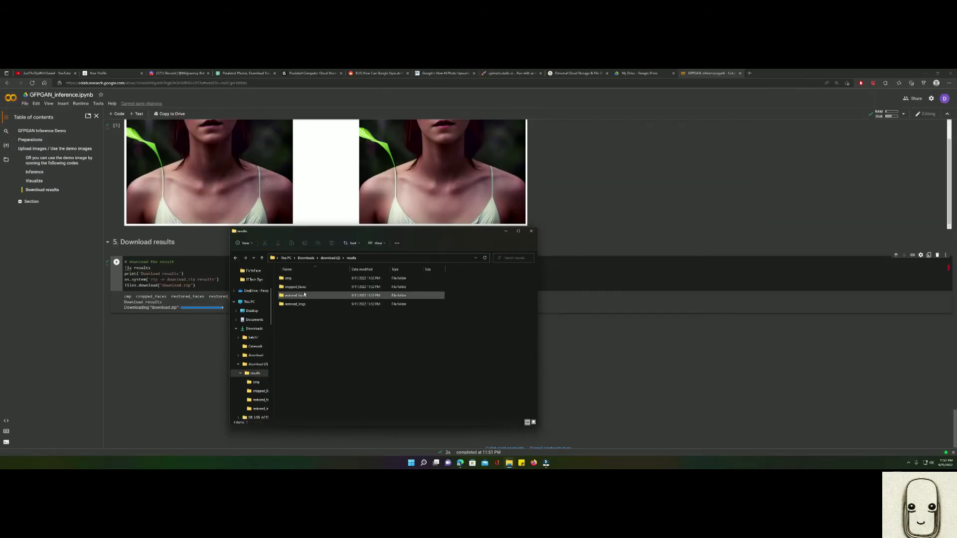
double_click(292, 278)
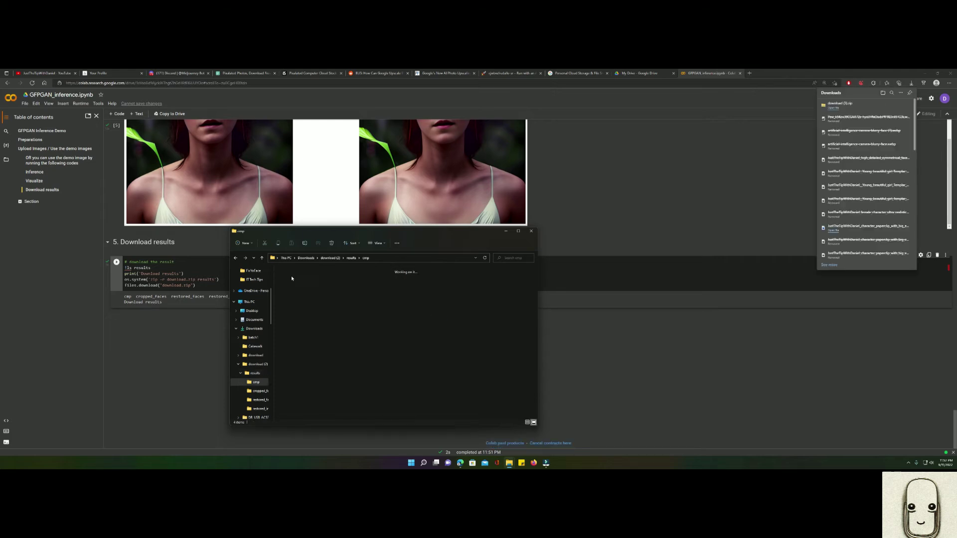
double_click(324, 289)
left_click(825, 116)
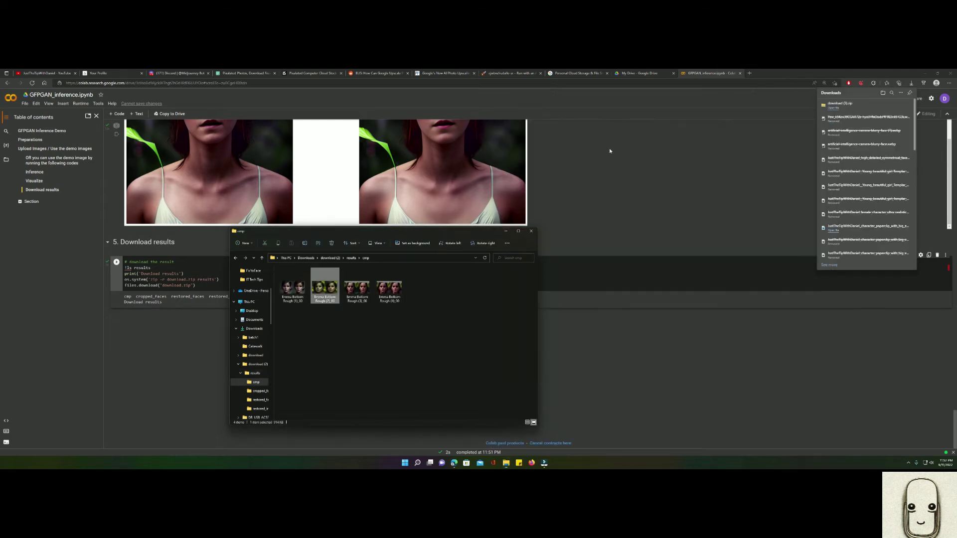
View the first and second restored faces in the restored_imgs folder.
left_click(235, 258)
left_click(295, 303)
double_click(294, 303)
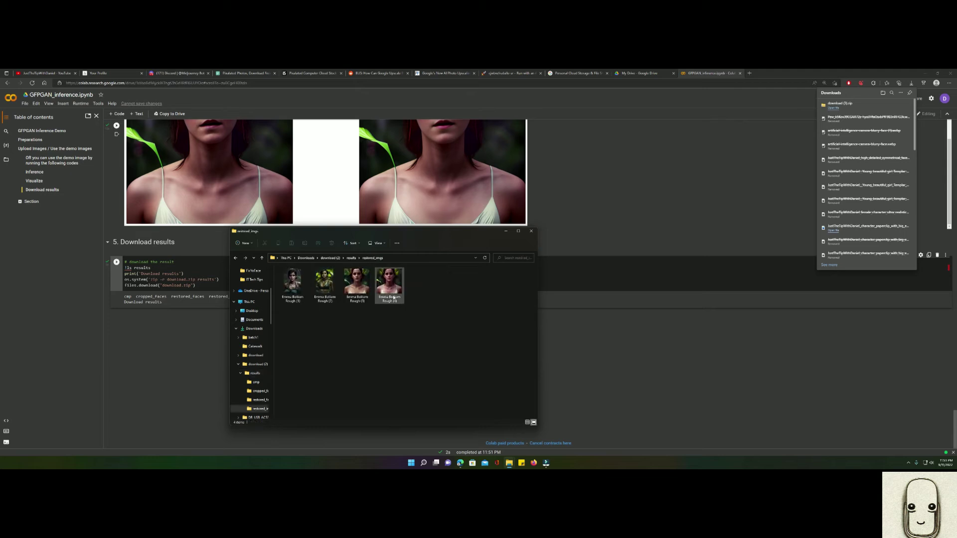
double_click(292, 282)
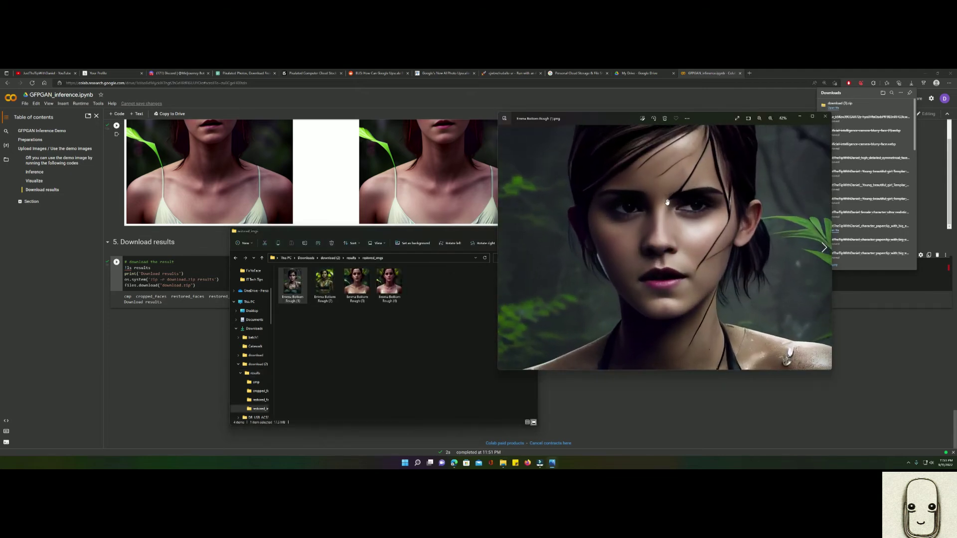
double_click(324, 283)
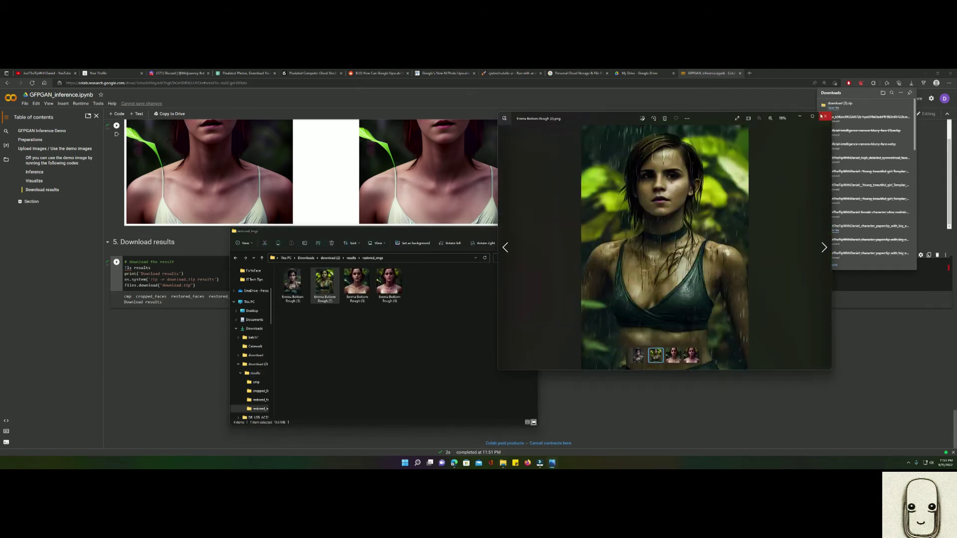
left_click(823, 116)
Revisit the cmp folder to view the first and third comparison images, then close File Explorer.
left_click(236, 257)
left_click(288, 278)
left_click(288, 278)
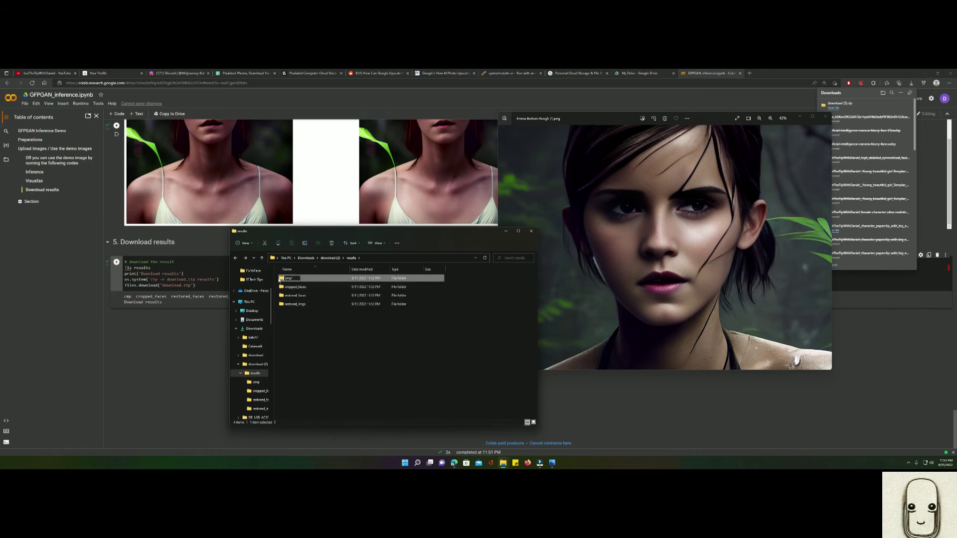
double_click(288, 278)
double_click(292, 286)
scroll(690, 244, "up", 3)
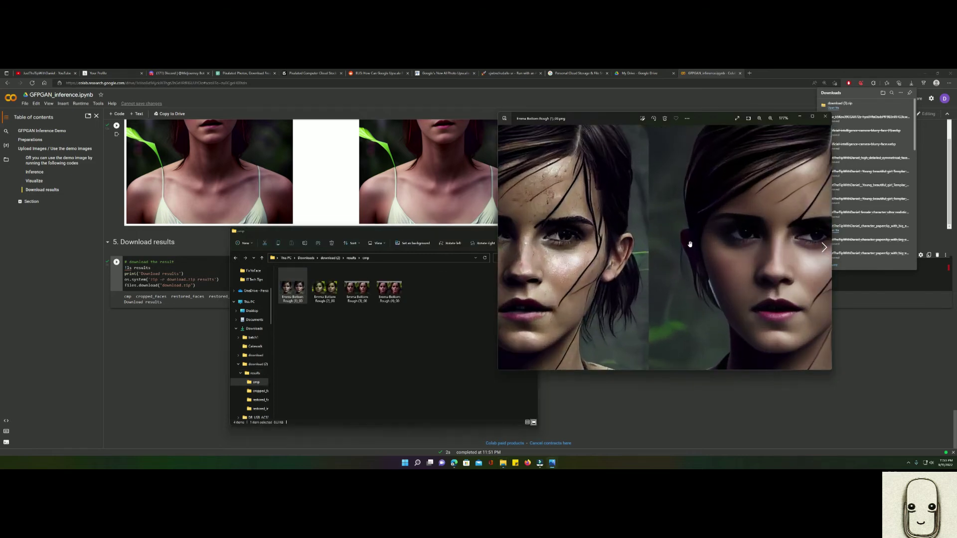
scroll(616, 232, "up", 2)
double_click(356, 287)
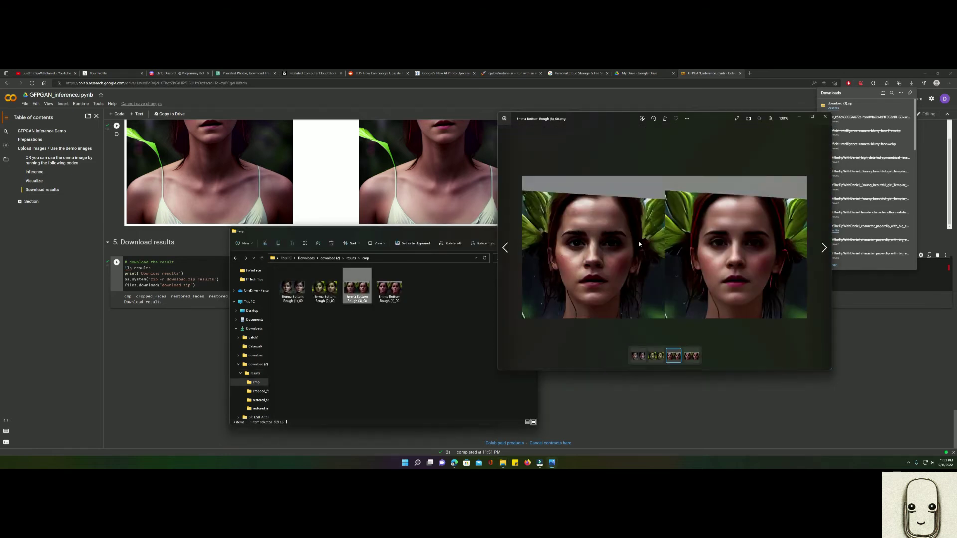
scroll(640, 244, "up", 5)
left_click(825, 117)
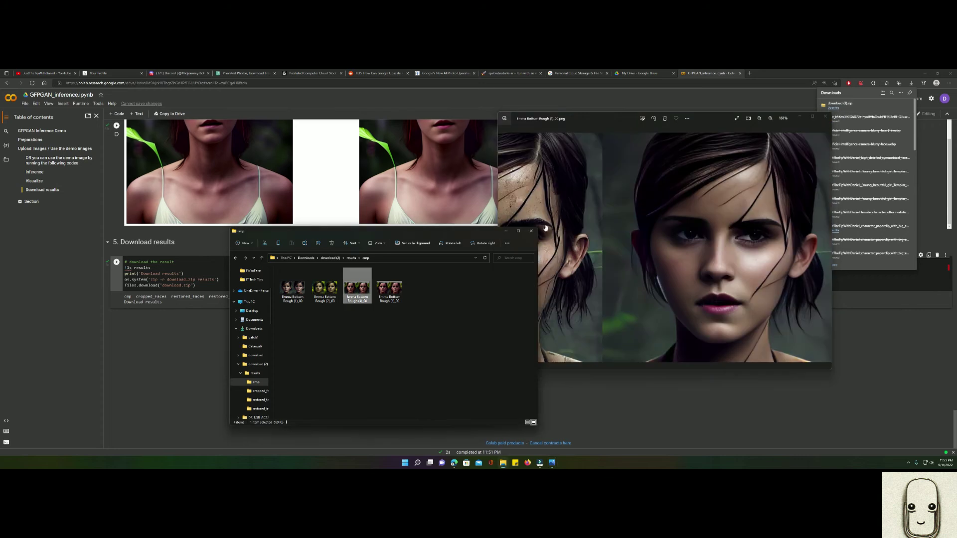
left_click(530, 231)
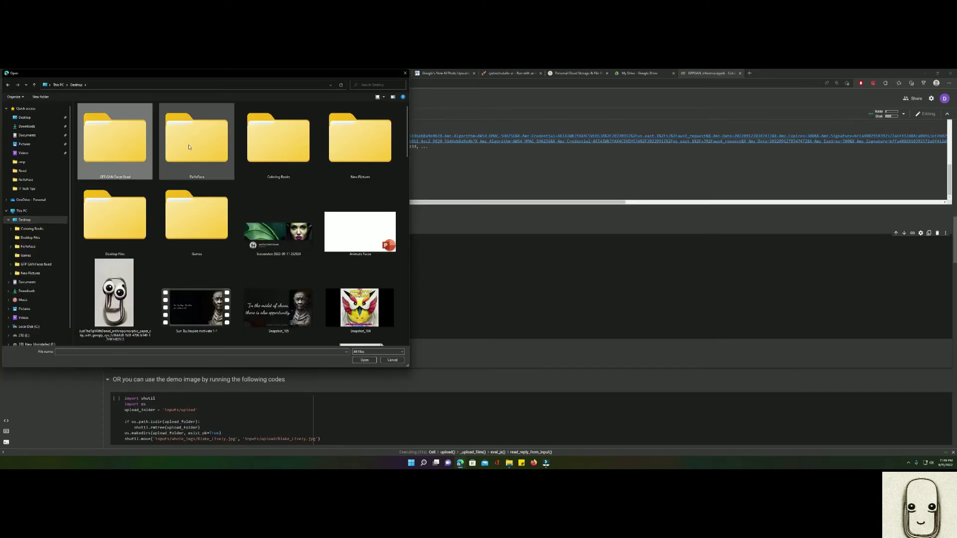
double_click(195, 140)
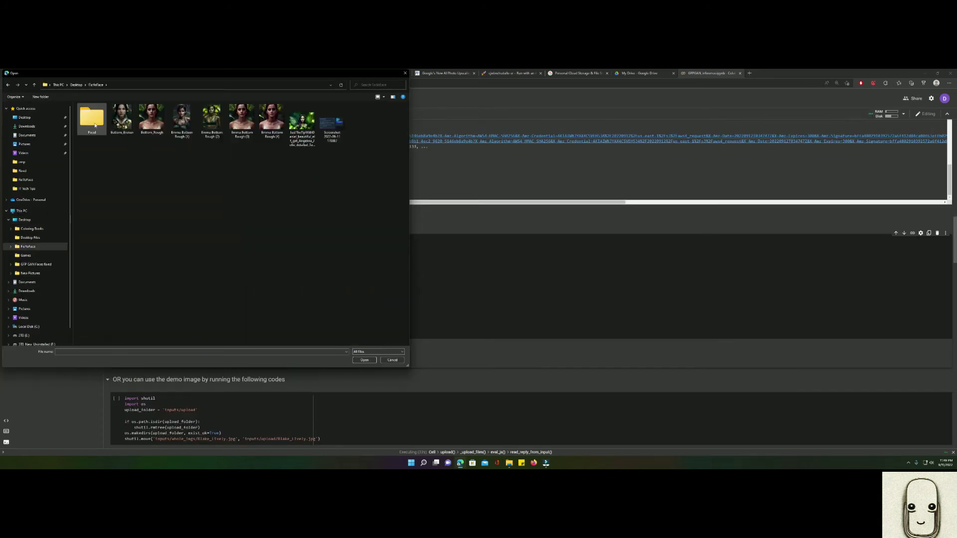
Select the six face images in FixYoFace and upload them to the notebook.
left_click_drag(300, 153, 107, 105)
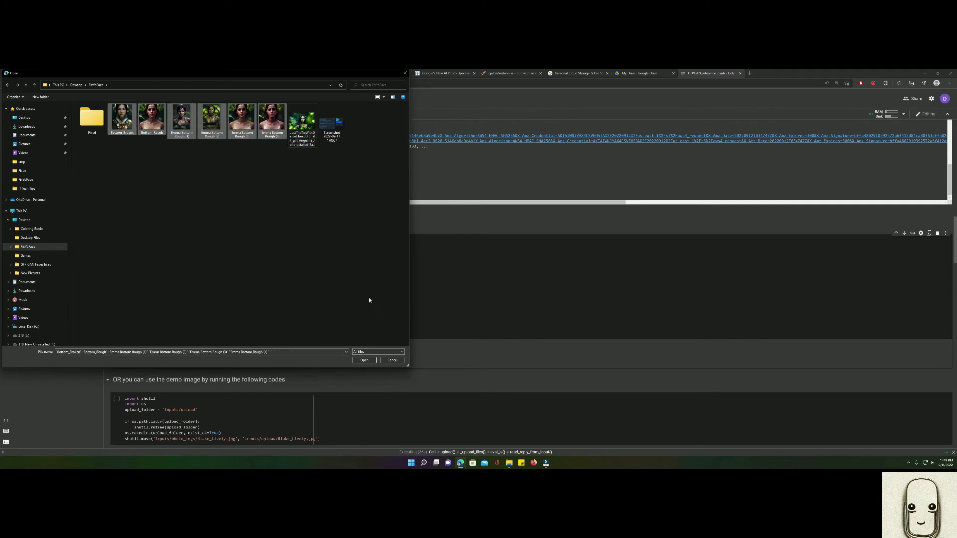
left_click(368, 359)
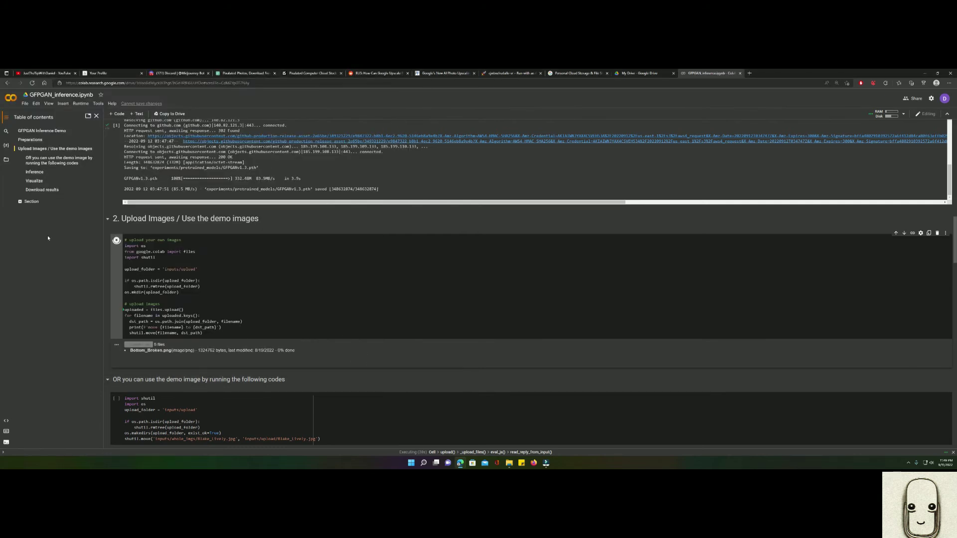